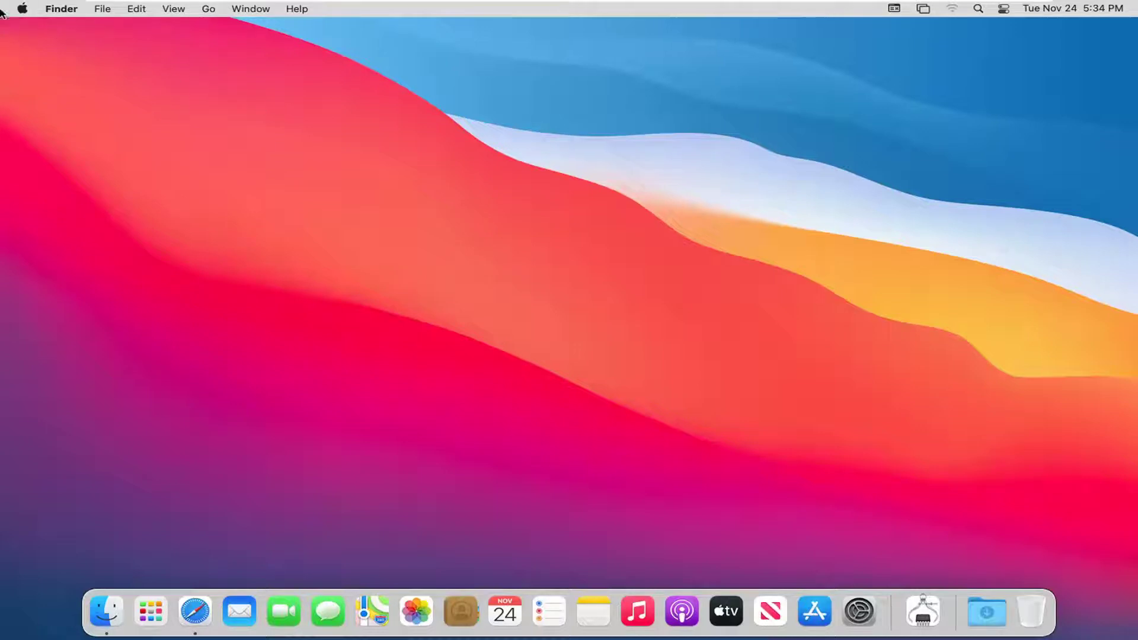
# - Launch System Preferences from the Apple menu and show the Energy Saver pane
pyautogui.click(24, 11)
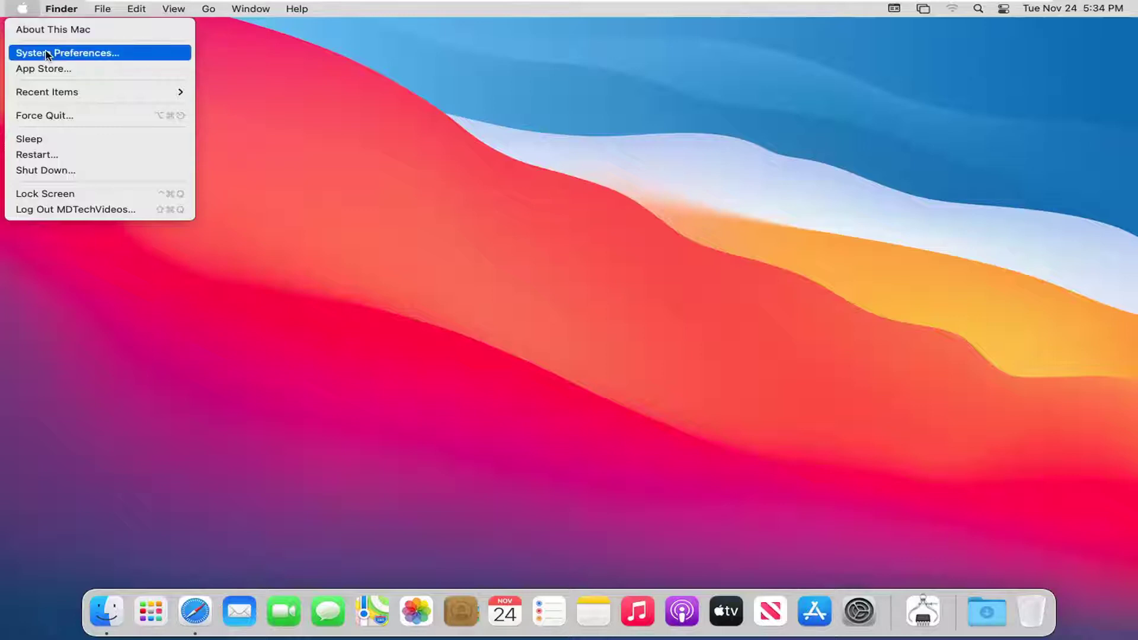
pyautogui.click(68, 54)
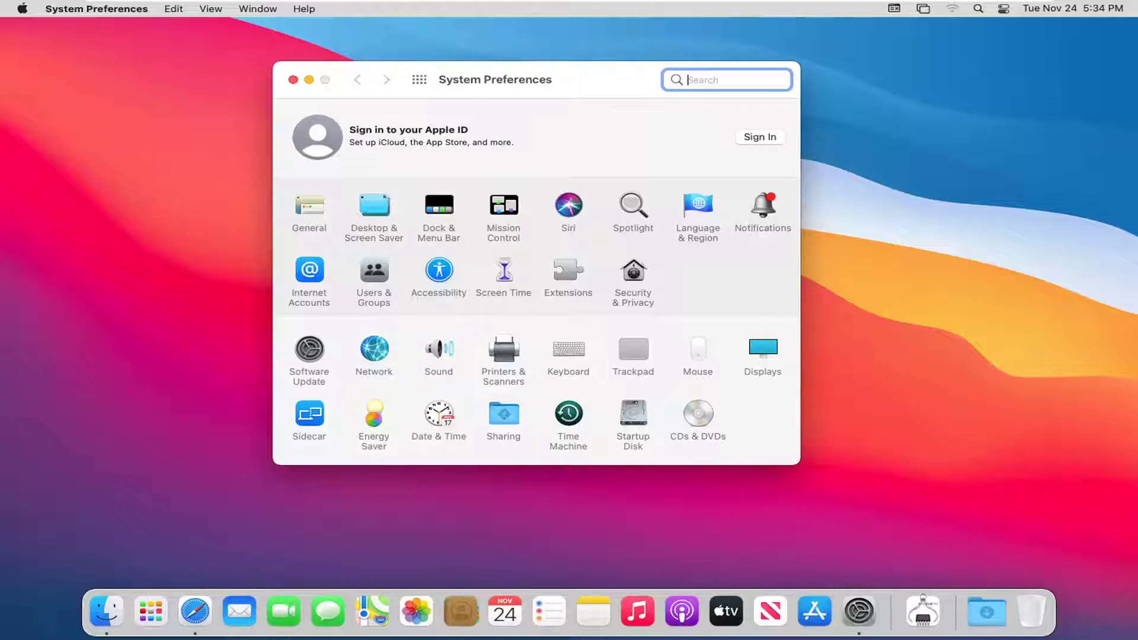
pyautogui.click(374, 419)
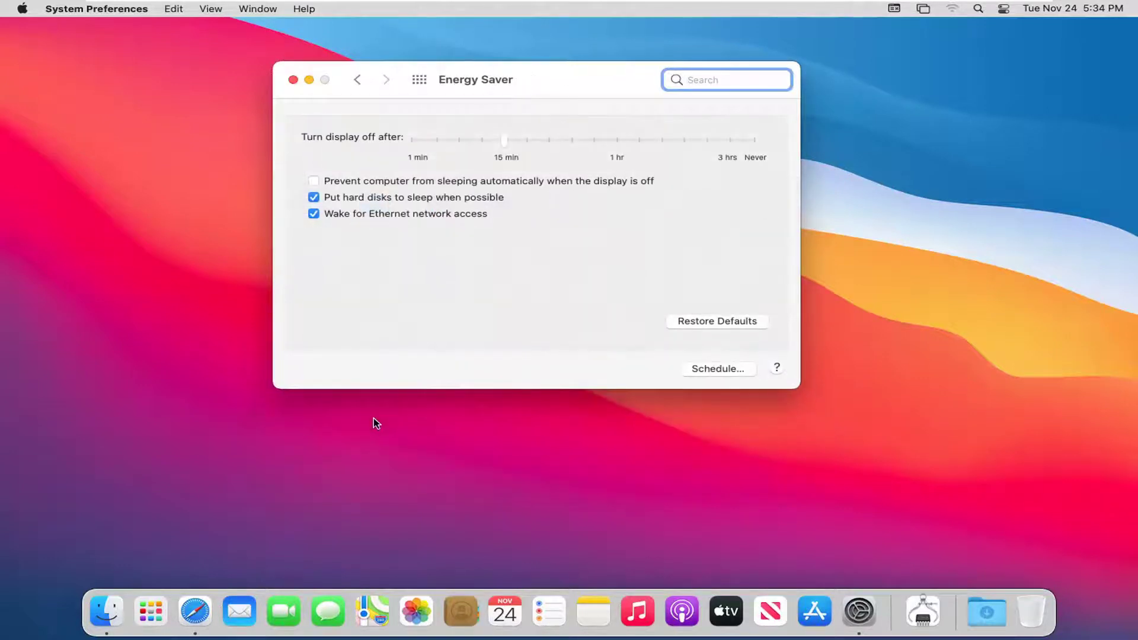
# - In the Schedule sheet, enable start up or wake on Wednesday at 12:00 AM
pyautogui.click(716, 370)
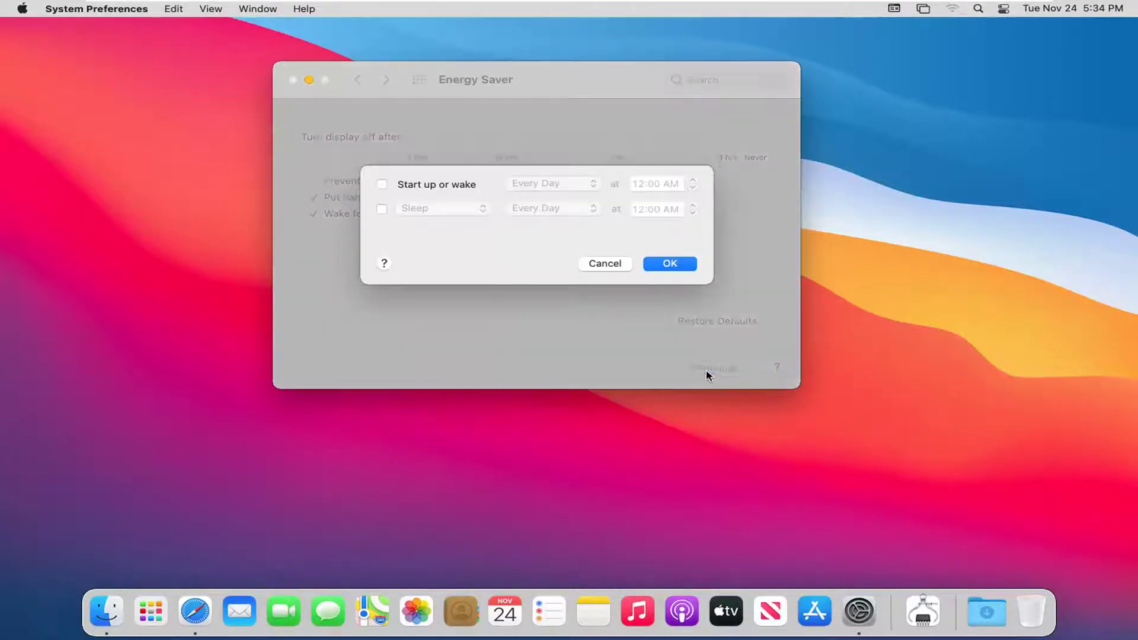
pyautogui.click(380, 185)
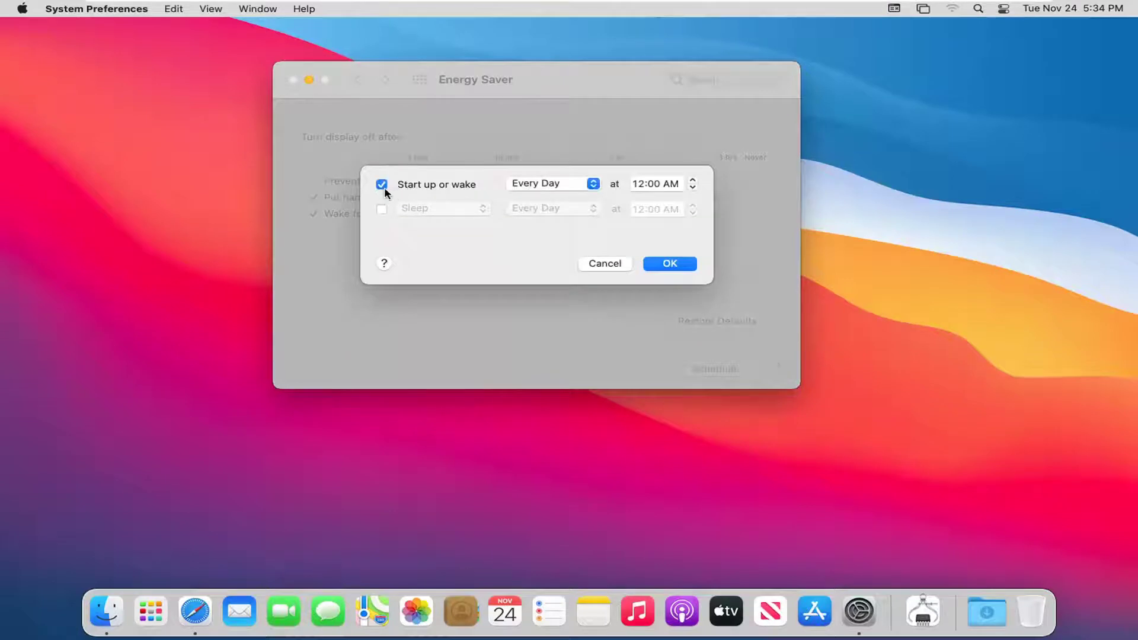
pyautogui.click(568, 181)
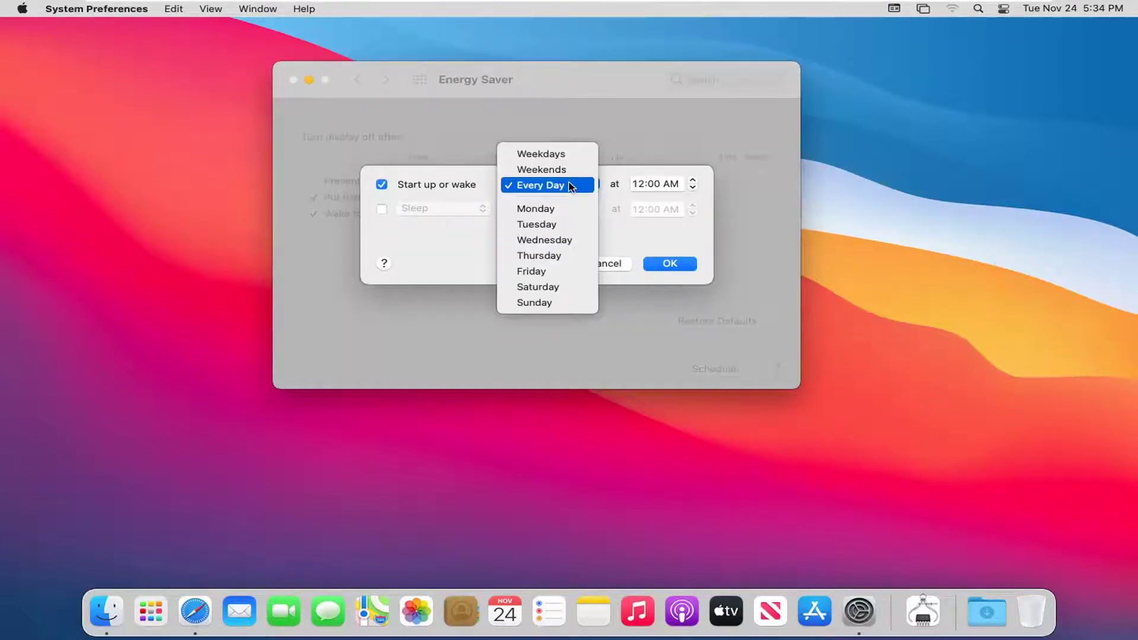
pyautogui.click(544, 242)
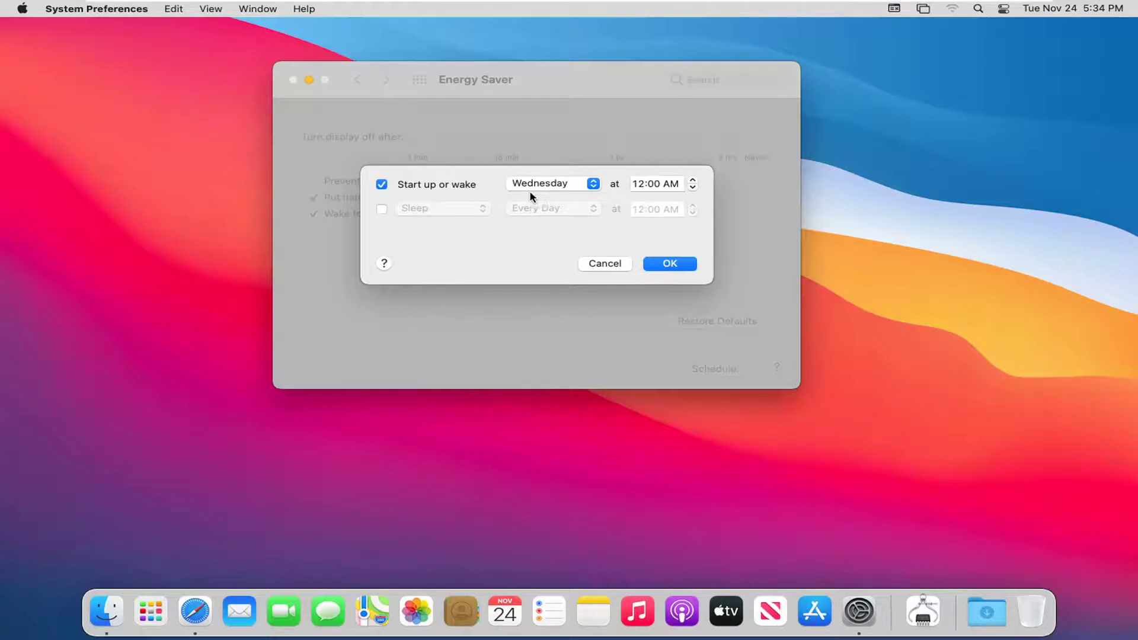
pyautogui.click(580, 186)
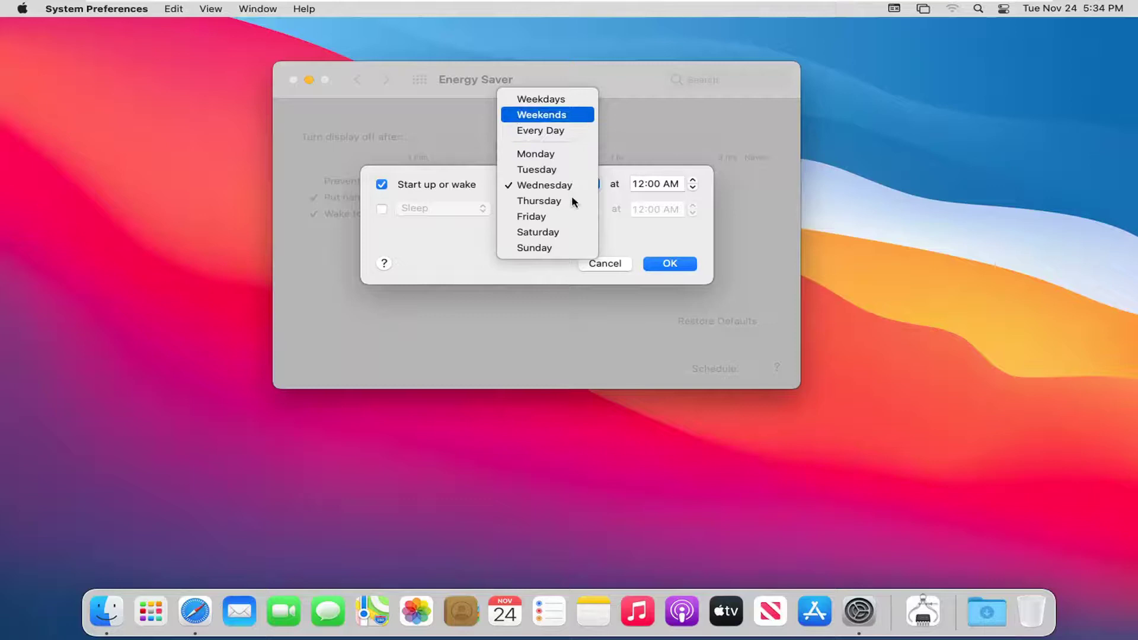
pyautogui.click(424, 247)
# - Inspect the start-up time fields and enable a scheduled Sleep event
pyautogui.click(655, 184)
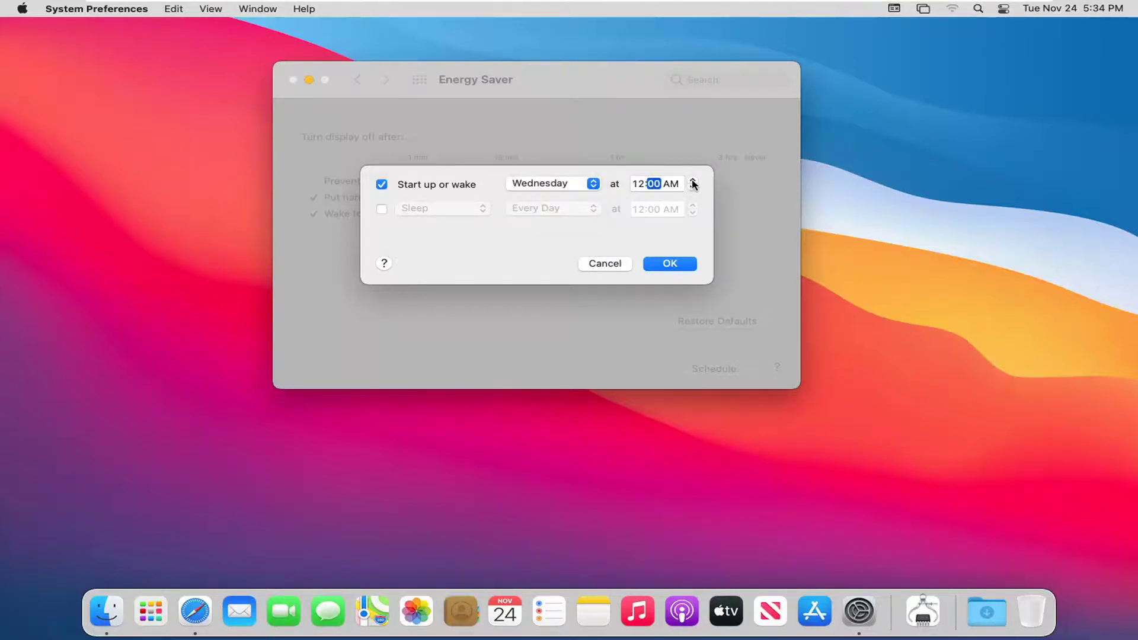
pyautogui.click(638, 184)
pyautogui.click(383, 210)
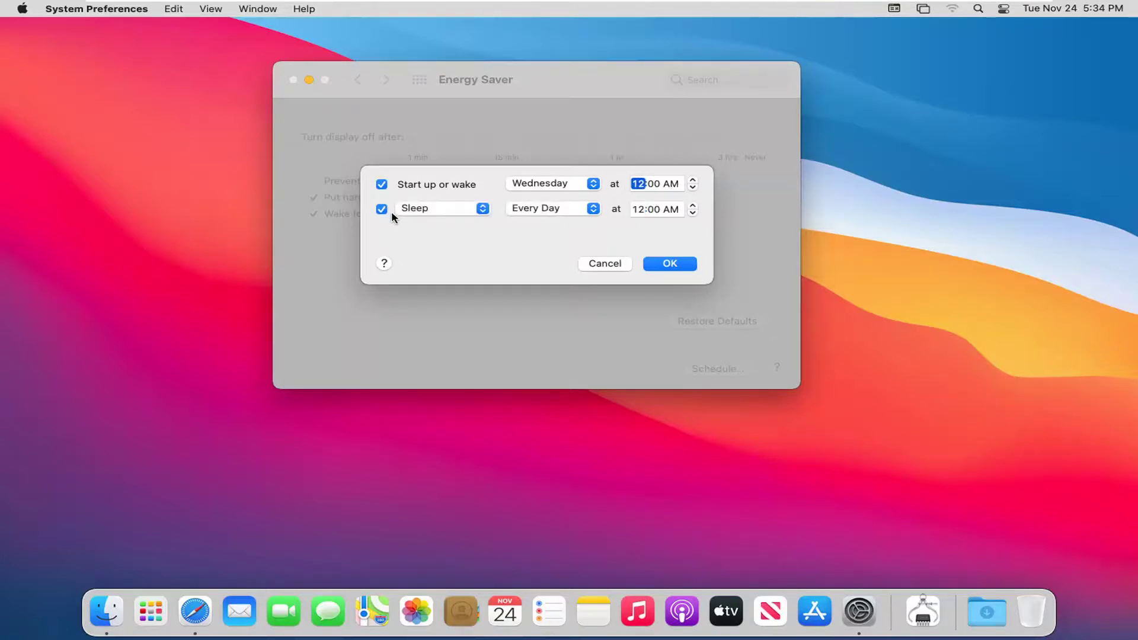
pyautogui.click(481, 210)
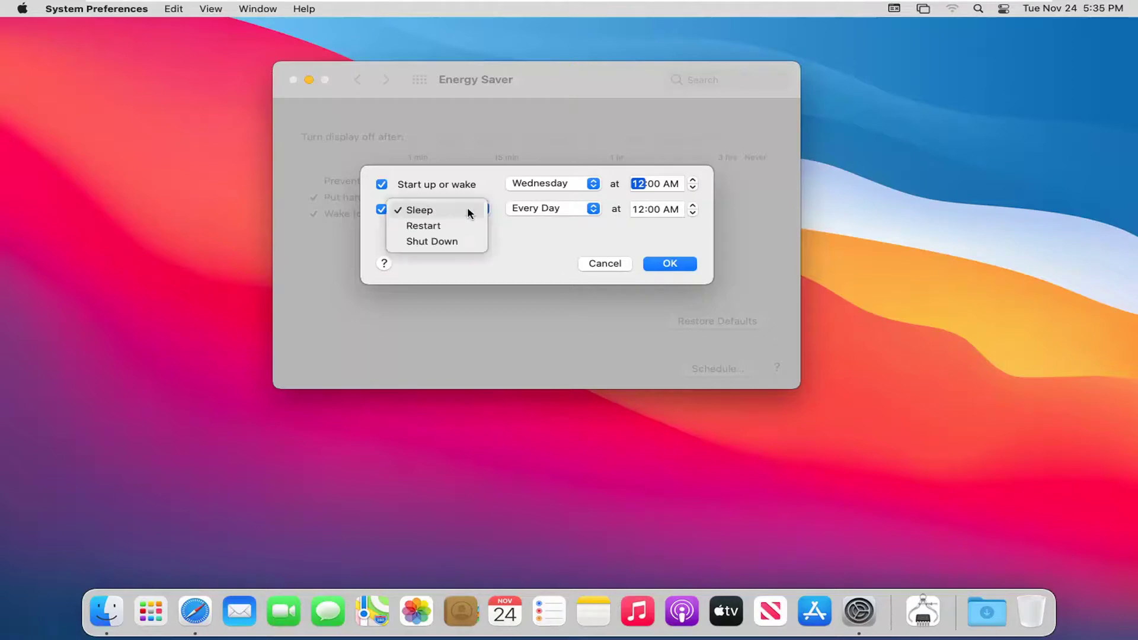
pyautogui.click(529, 252)
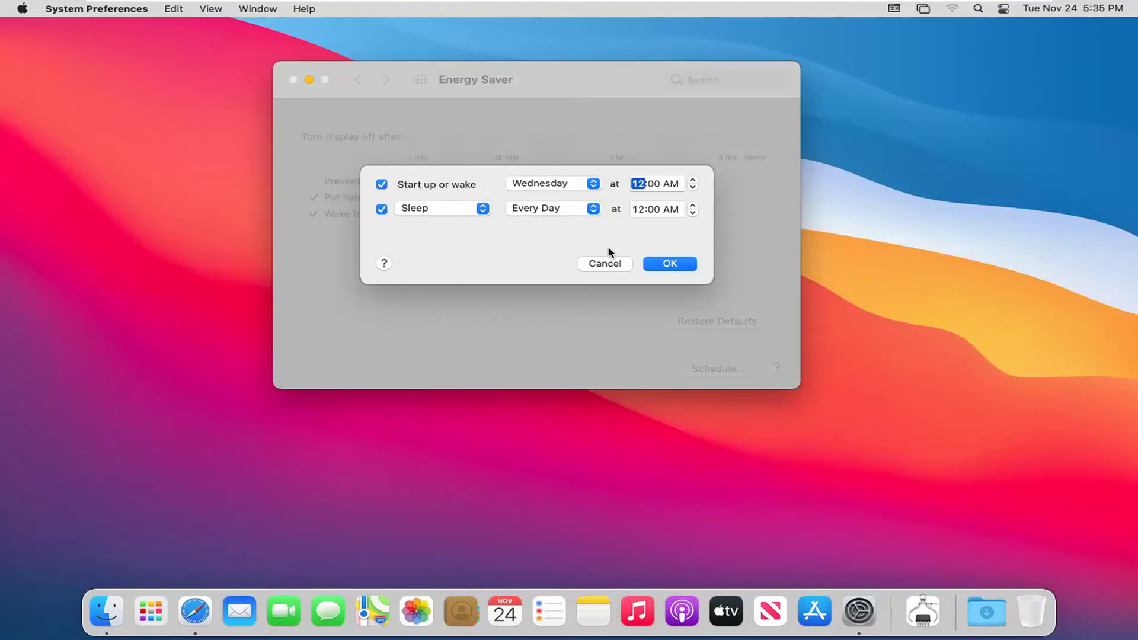
# - Turn off both scheduled start-up and sleep, then cancel the schedule
pyautogui.click(382, 184)
pyautogui.click(381, 210)
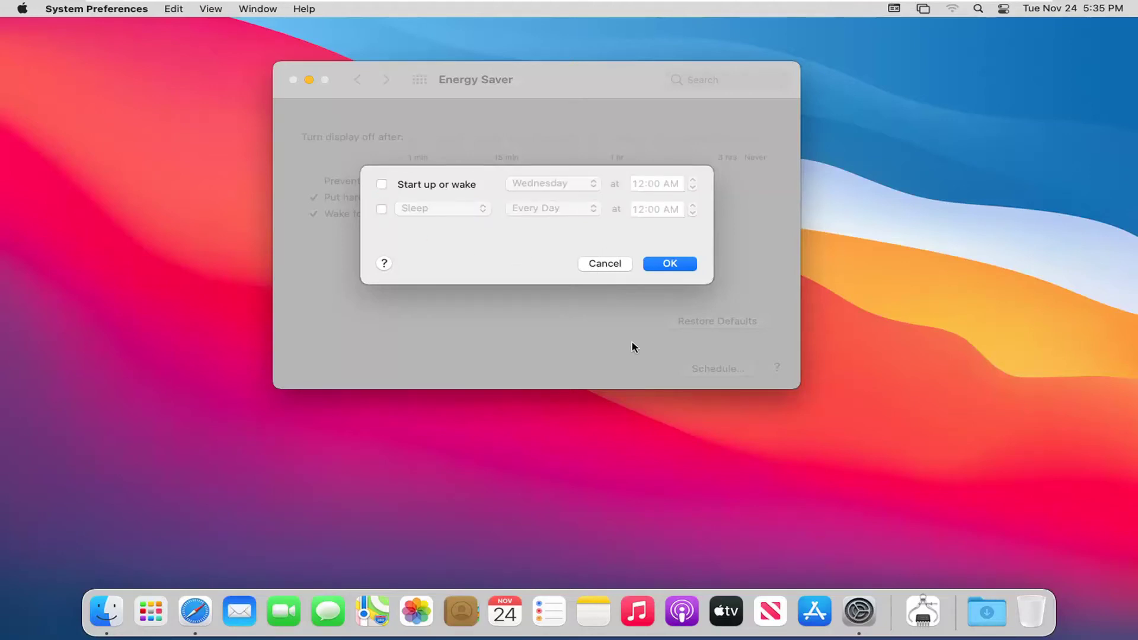
pyautogui.click(607, 264)
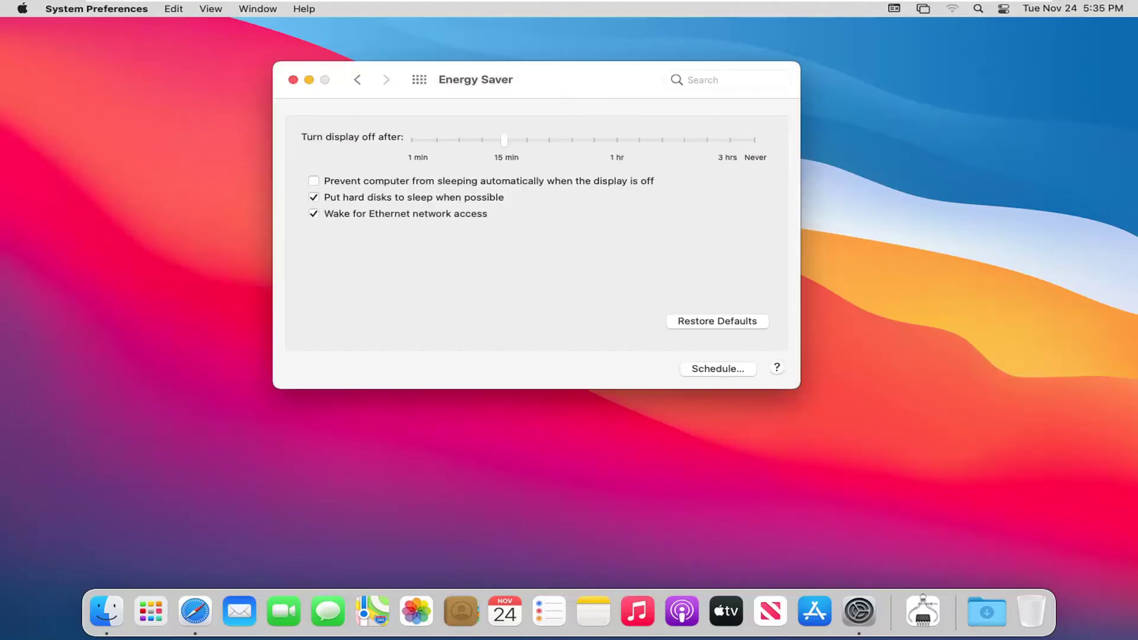